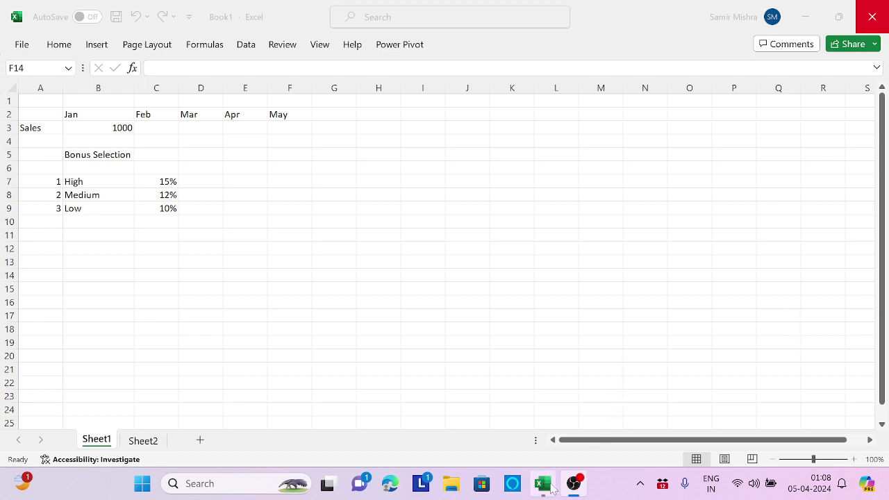
Switch to the Book1 workbook in Excel.
click(544, 484)
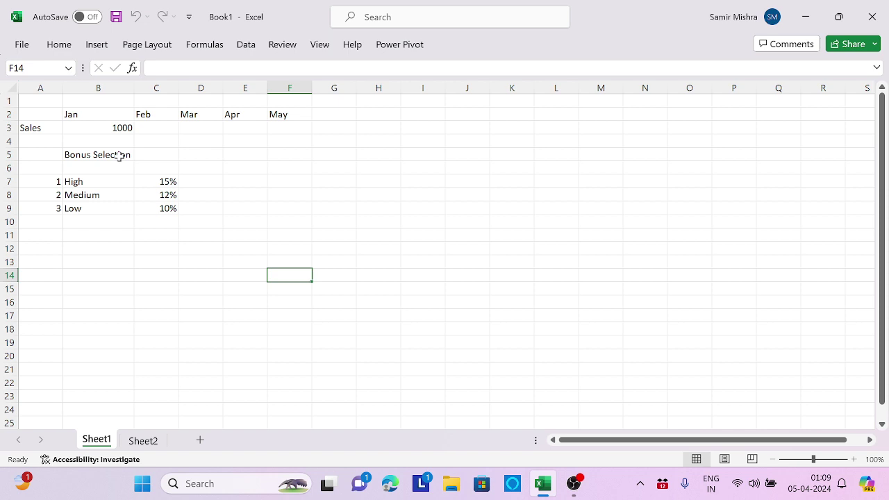
click(159, 155)
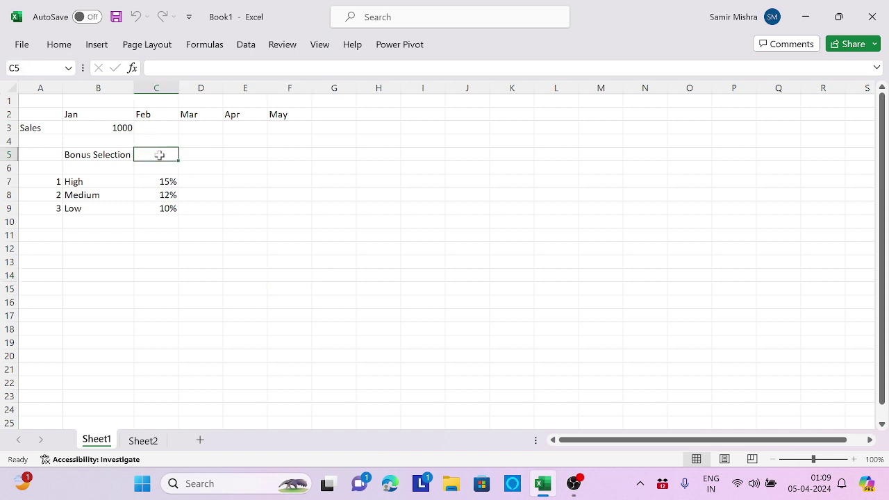
text(1)
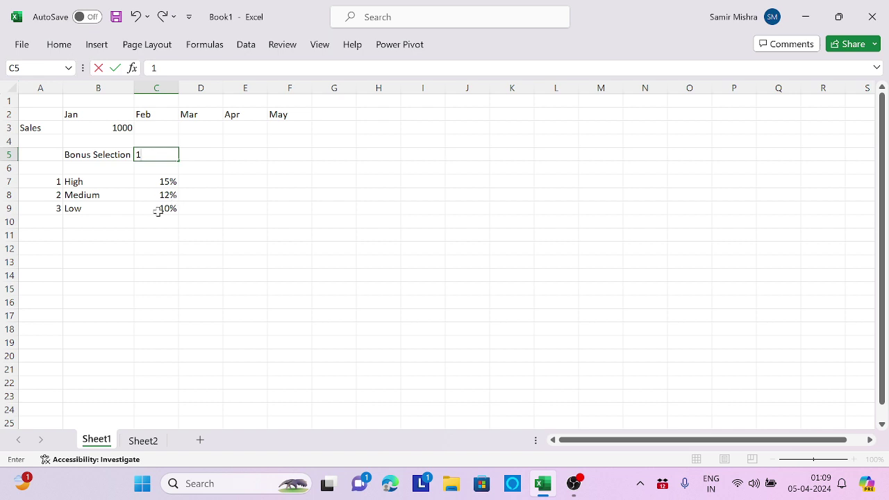
key(BackSpace)
Start a CHOOSE formula in C3 under Feb with the absolute reference $C$5 as its index number.
click(155, 125)
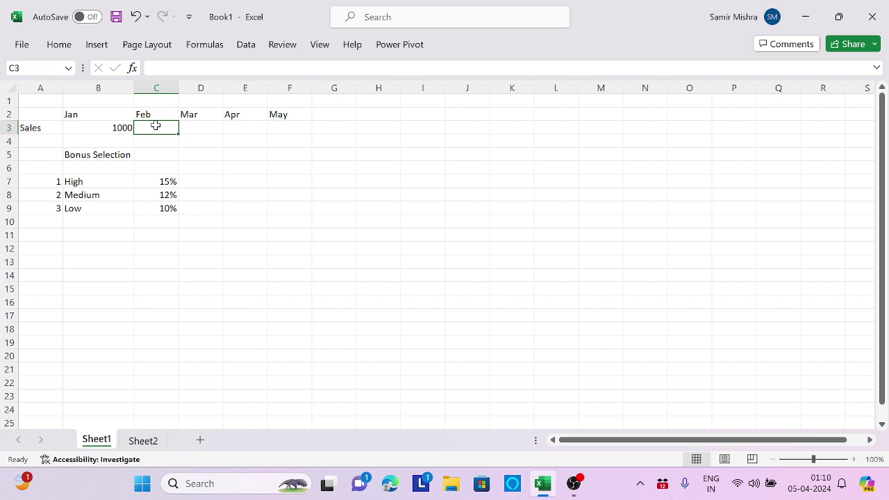
text(=c)
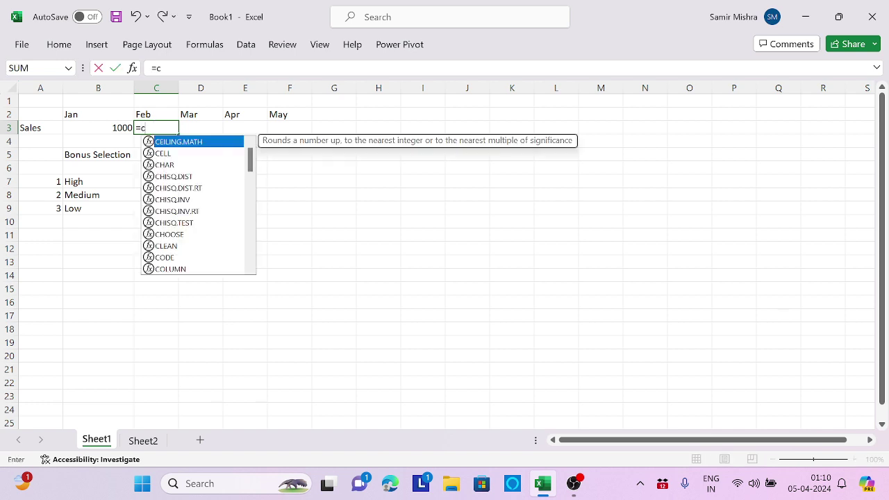
text(hoos)
key(Tab)
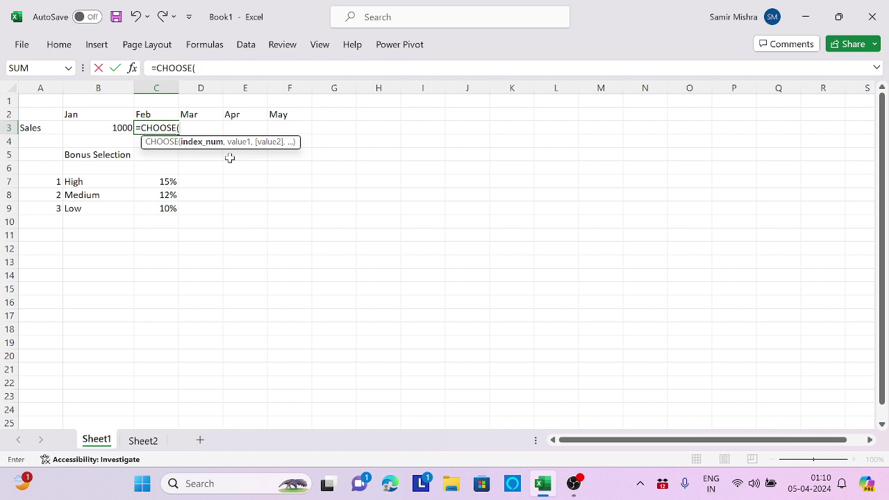
click(152, 156)
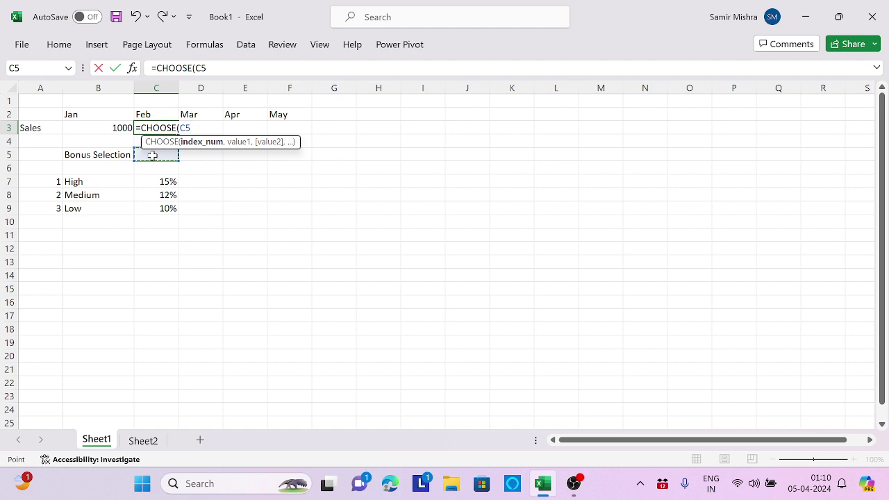
key(F4)
text(,)
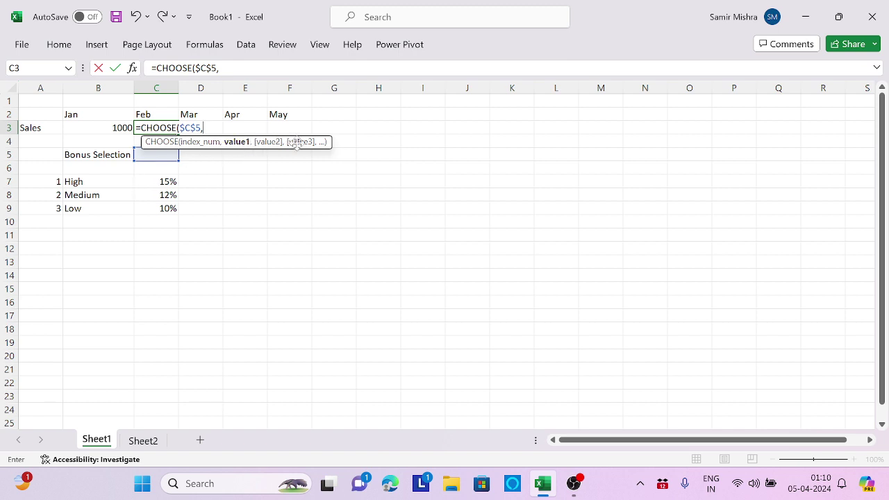
Complete the C3 CHOOSE formula with the High, Medium and Low percentages as absolute references $C$7, $C$8 and $C$9.
click(154, 181)
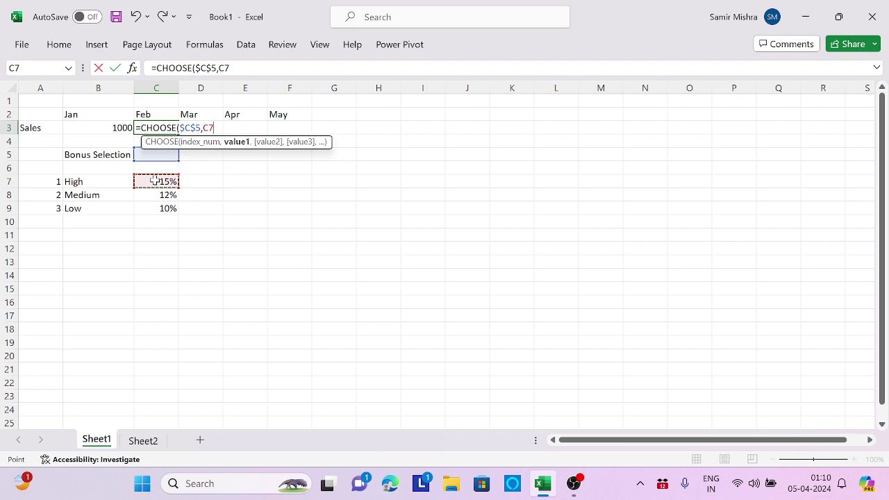
key(F4)
text(,)
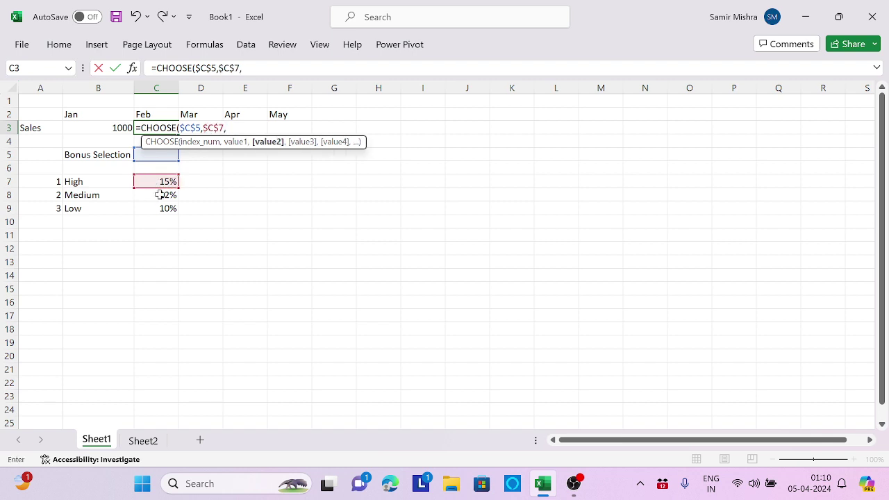
click(159, 195)
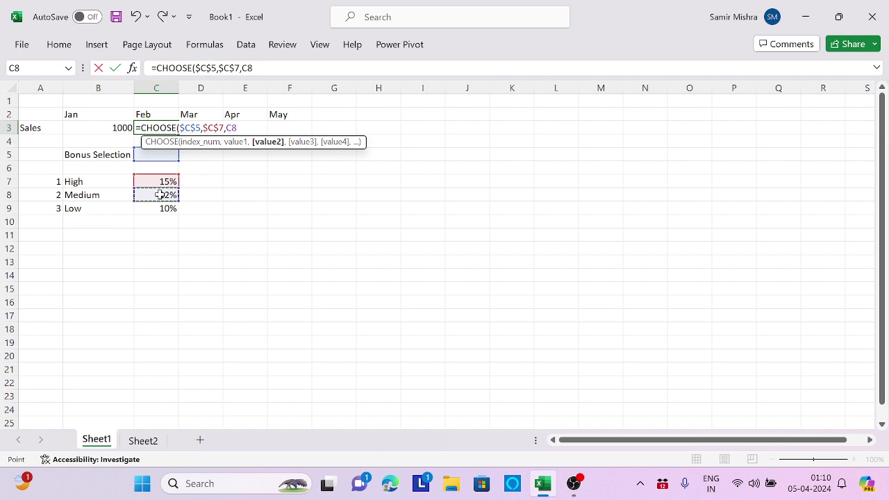
key(F4)
text(,)
click(156, 208)
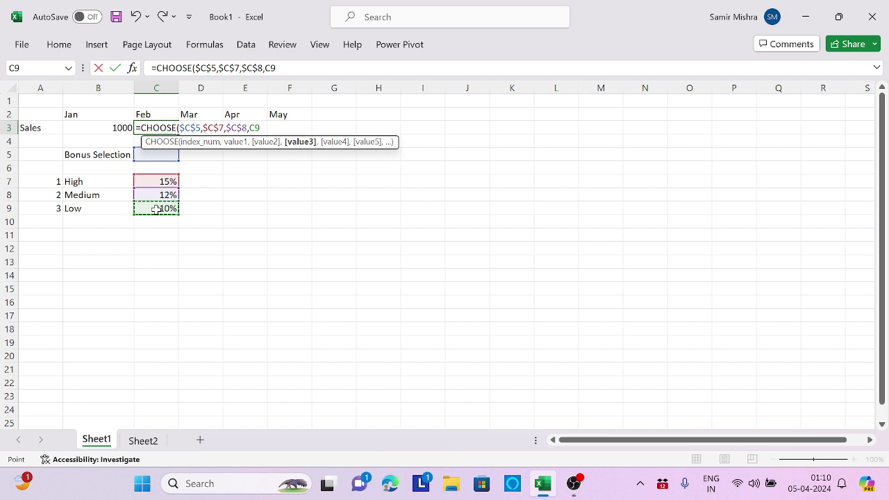
key(F4)
text())
key(Return)
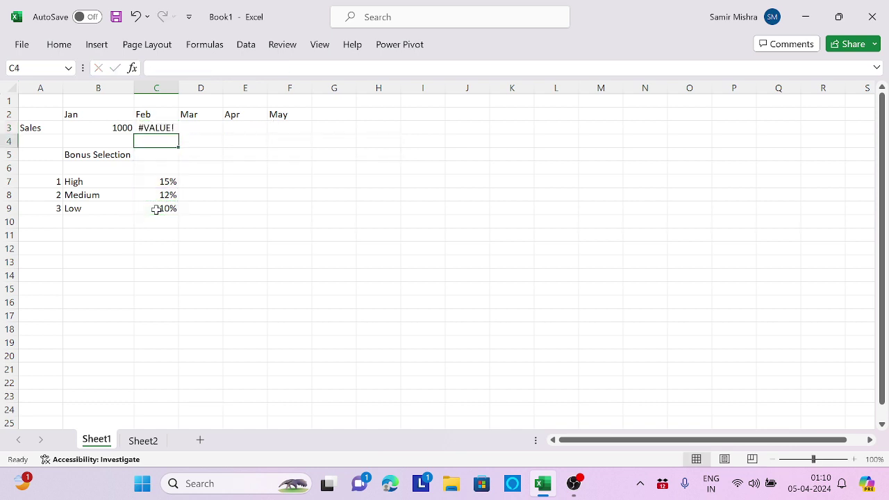
Enter 1 as the Bonus Selection in C5 and fill the C3 formula across through May in F3.
click(167, 159)
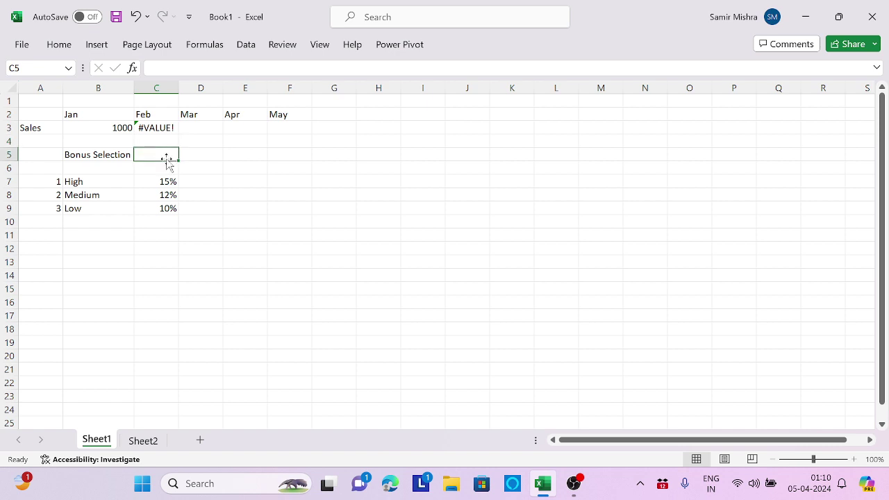
text(1)
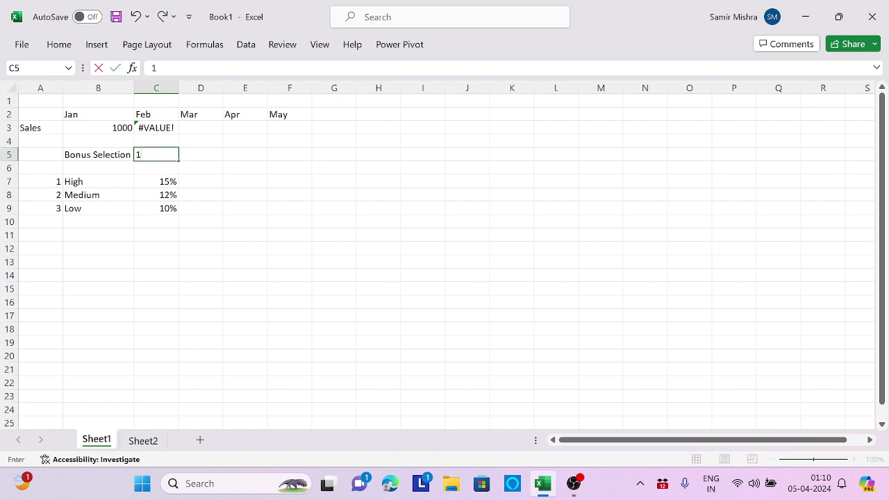
key(Return)
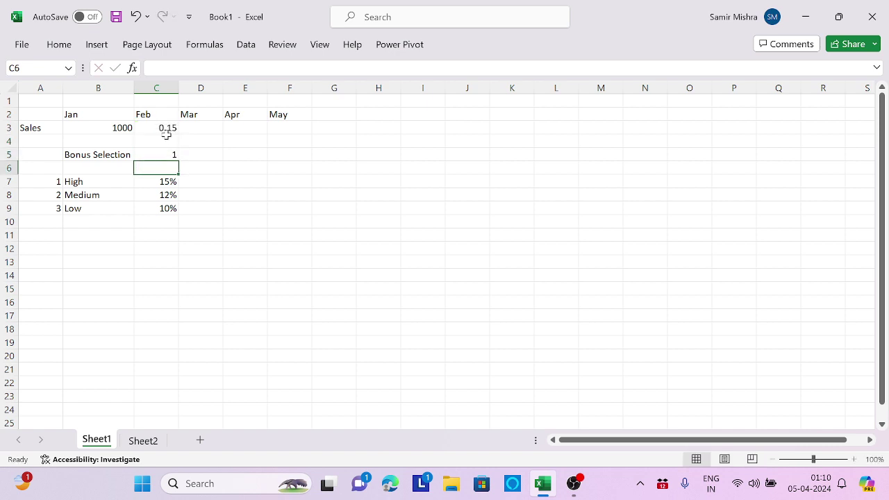
click(160, 128)
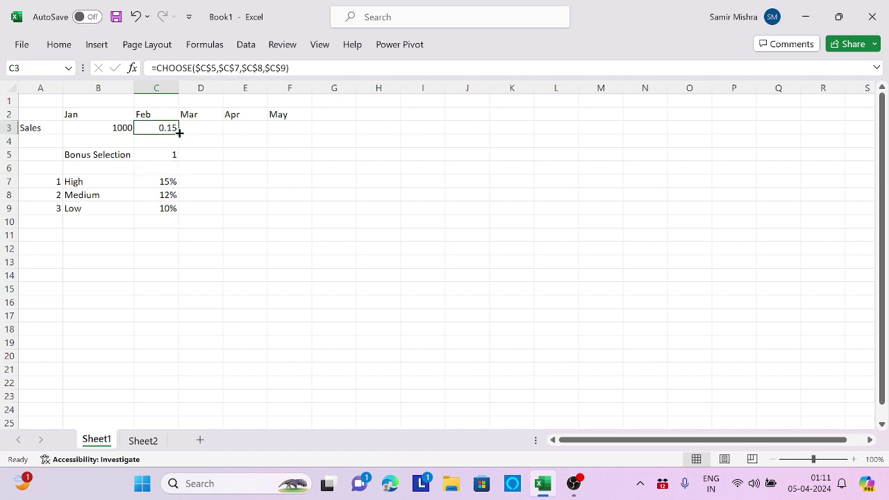
drag(179, 133, 297, 133)
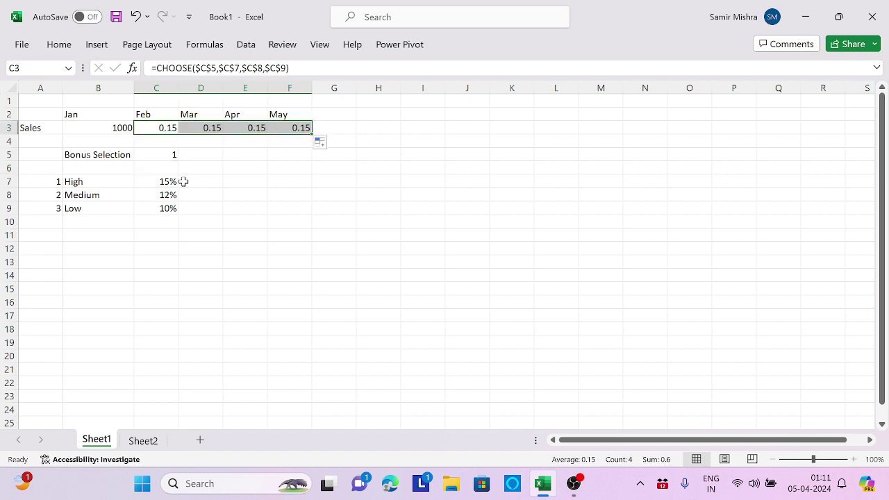
Test the CHOOSE formulas by setting the Bonus Selection in C5 to 2 and finally to 3.
click(161, 156)
text(2)
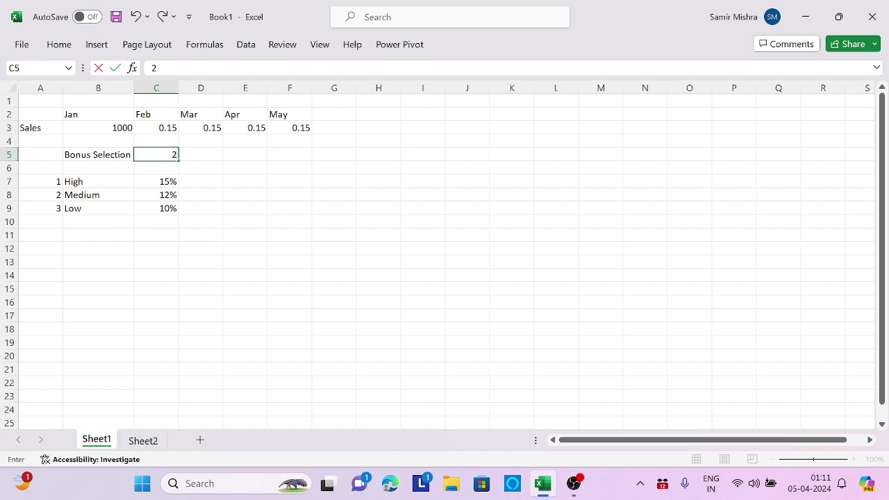
key(Return)
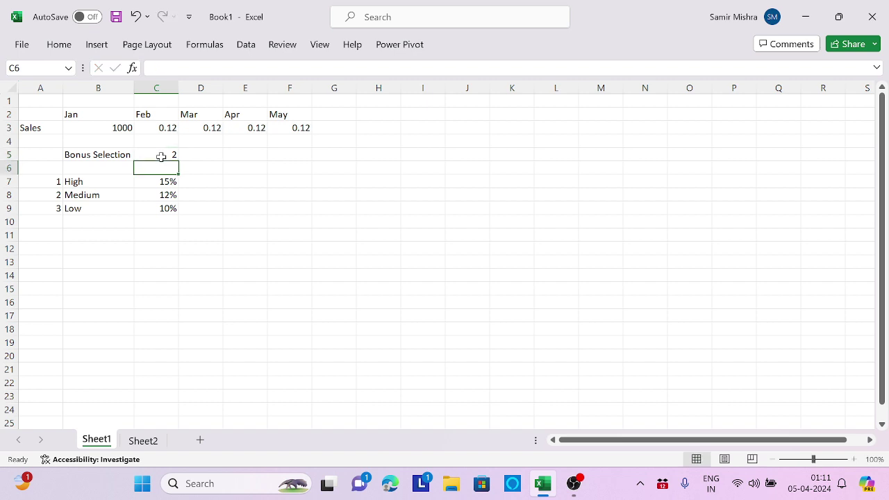
click(160, 157)
text(3)
key(Return)
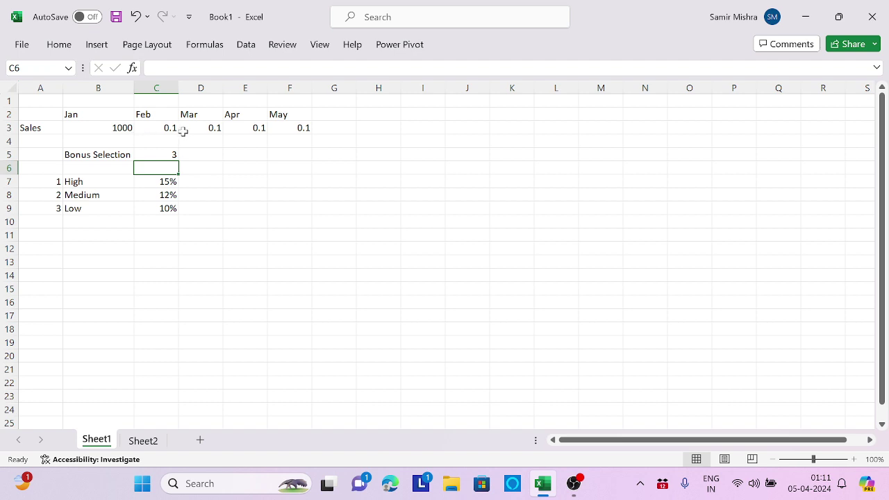
Review the CHOOSE formula in C3 and the Bonus Selection cell C5 that it references.
click(166, 128)
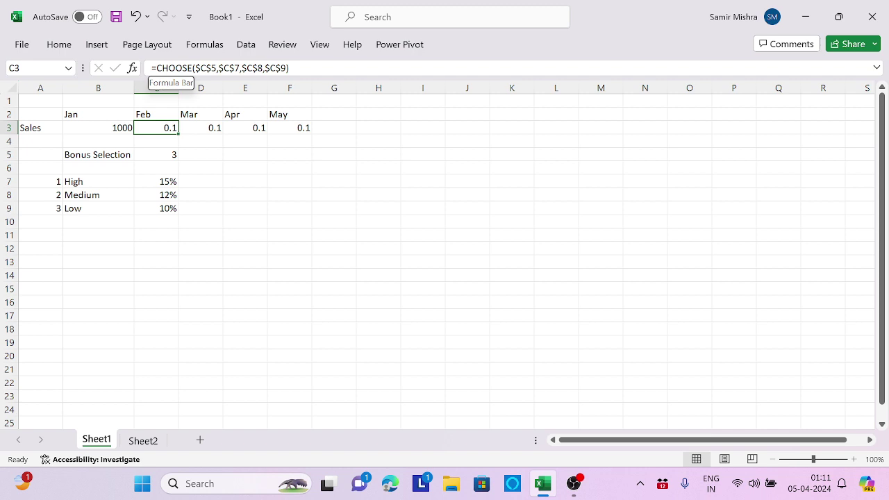
click(169, 158)
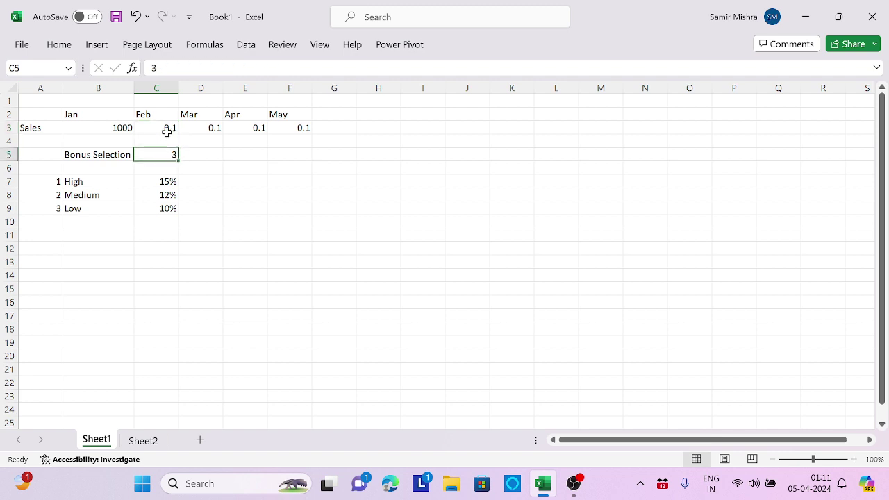
click(170, 127)
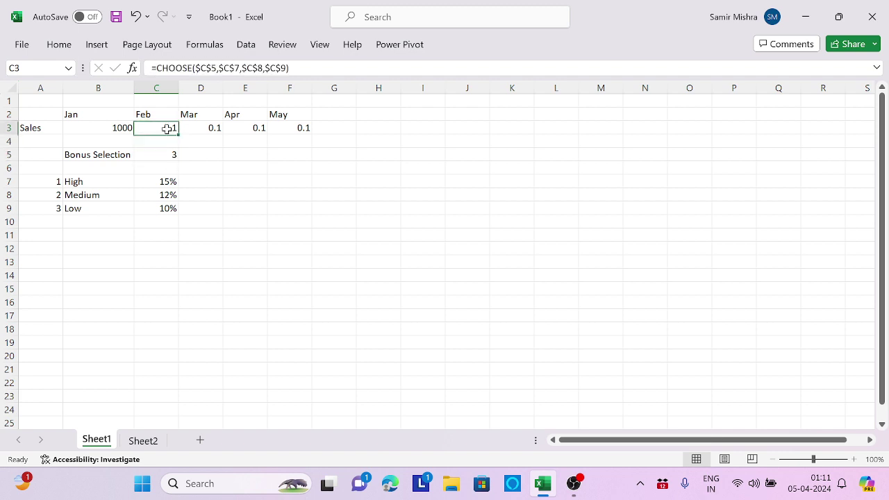
On Sheet2, start a CHOOSE formula in B7 with the Option cell $C$6 as its absolute index reference.
click(142, 443)
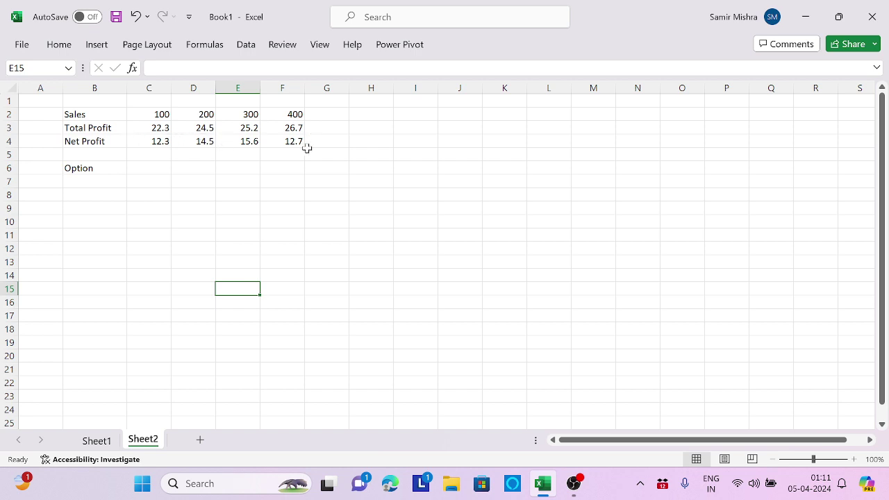
click(155, 168)
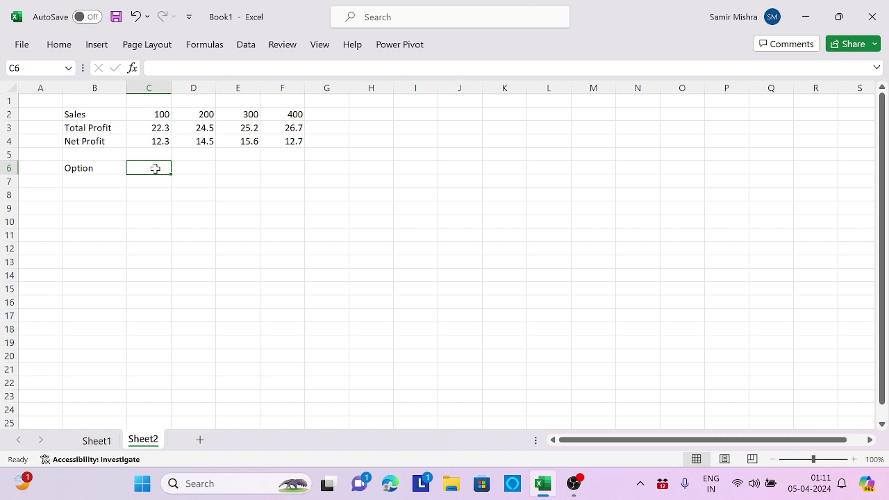
click(100, 183)
text(=c)
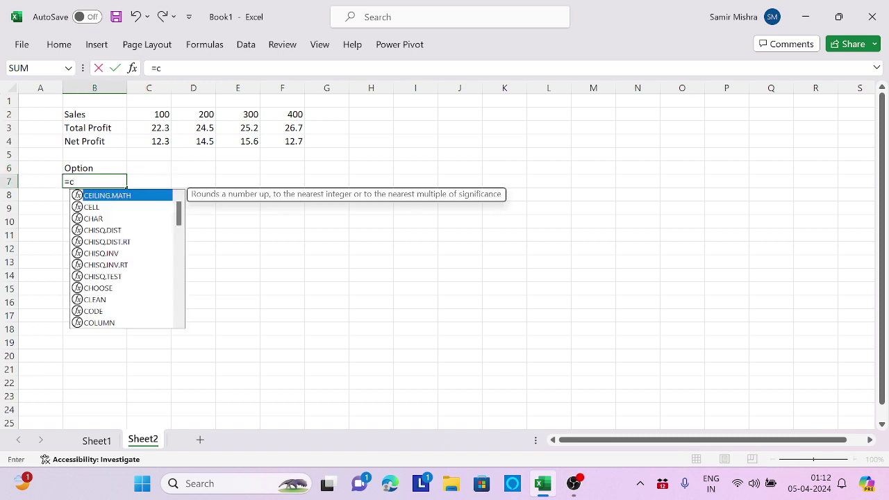
text(hoo)
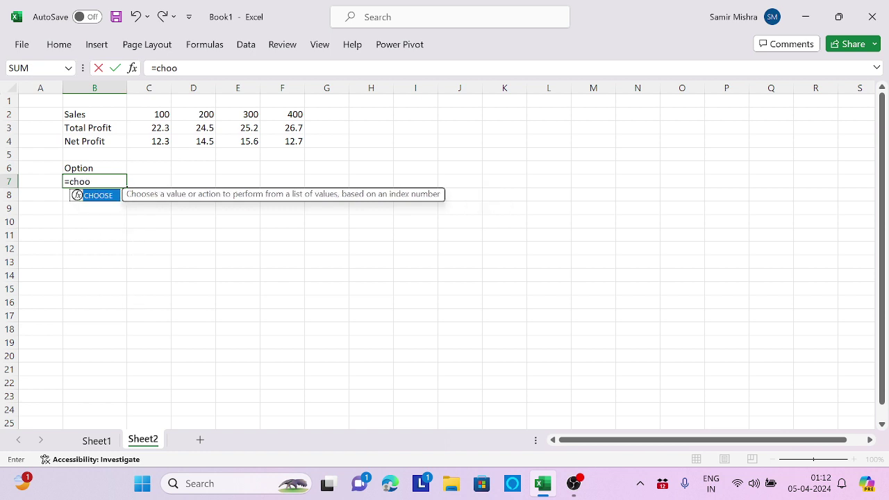
key(Tab)
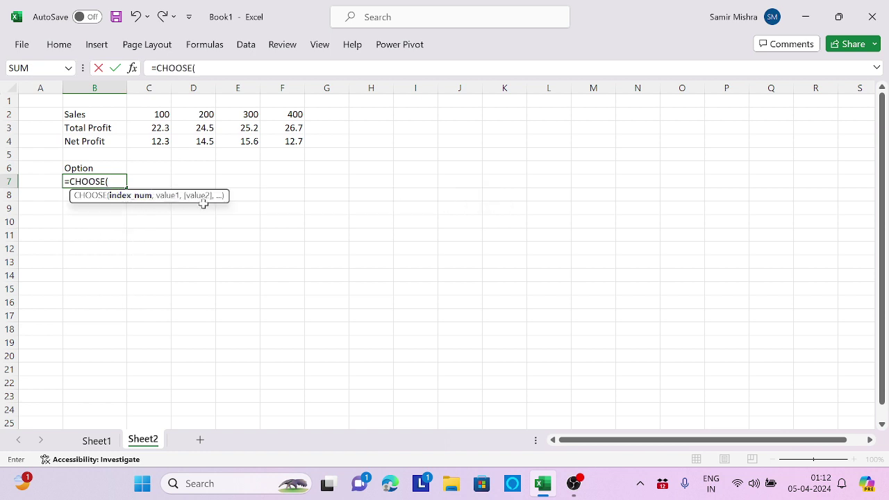
click(154, 168)
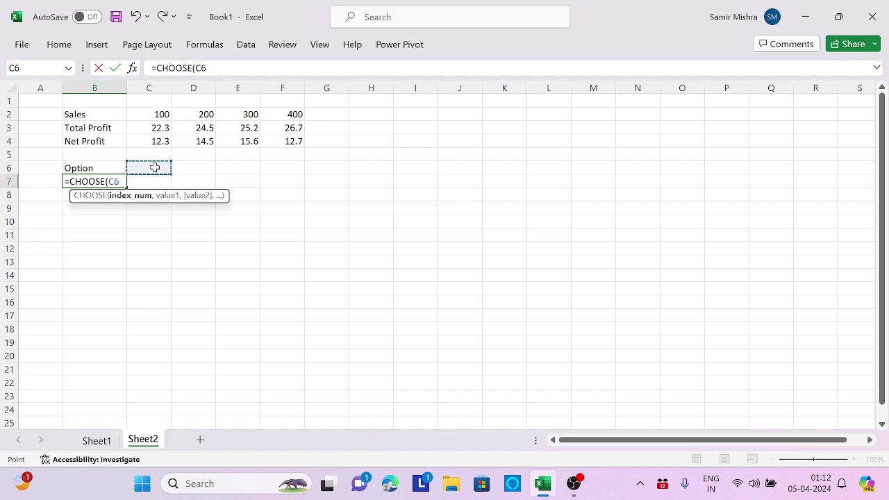
key(F4)
text(,)
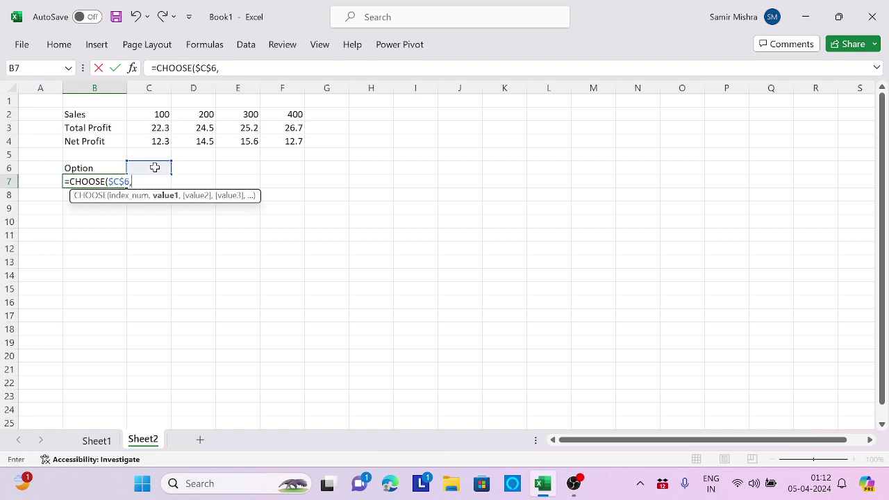
Complete the B7 CHOOSE formula with the Total Profit label B3 and the Net Profit label B4 as its values.
click(105, 129)
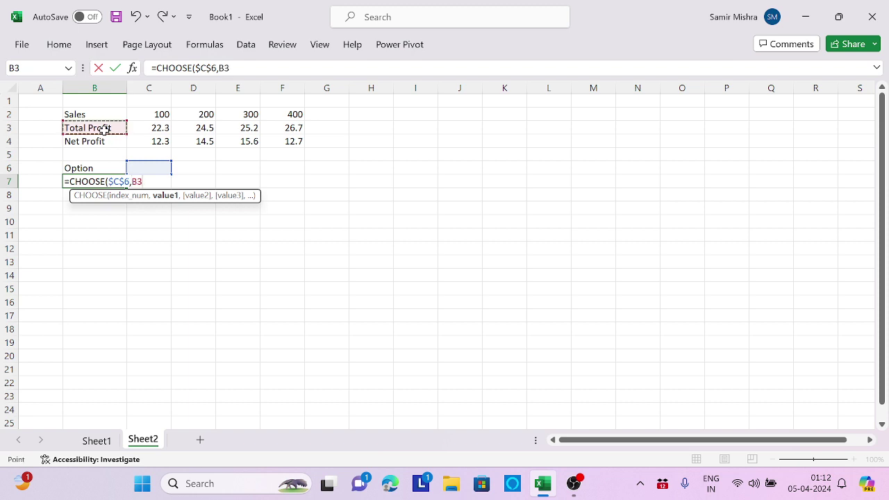
text(,)
click(105, 140)
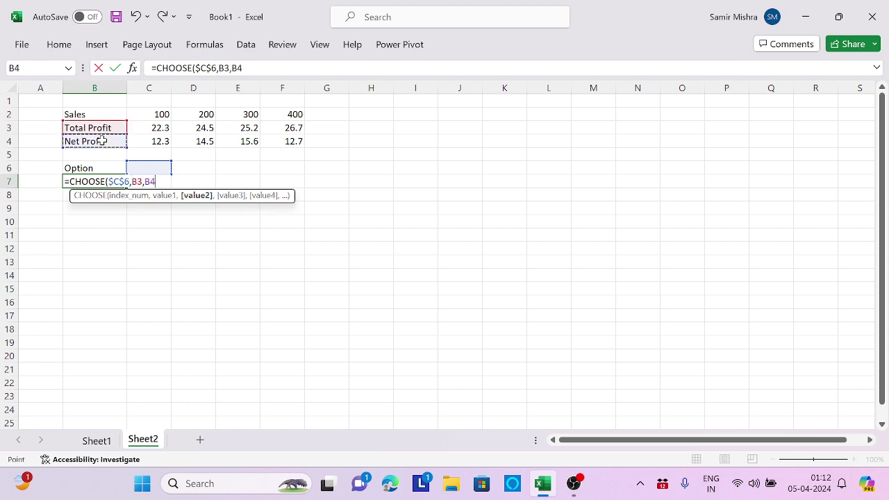
text())
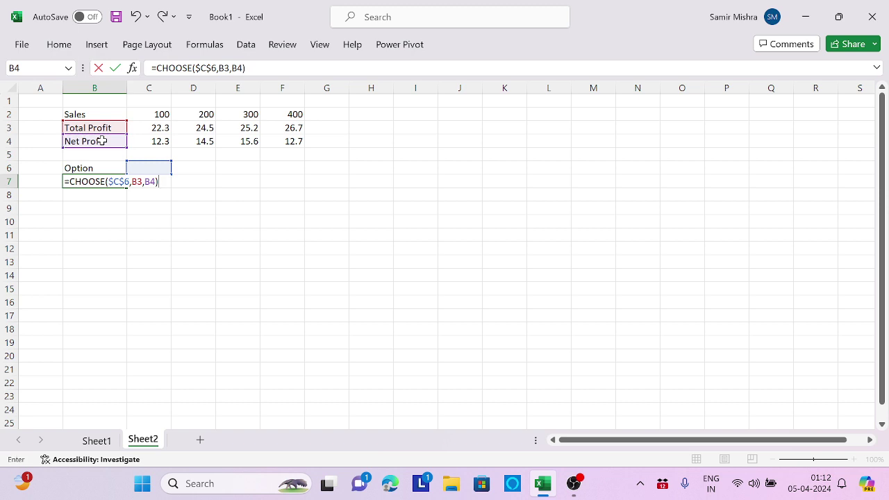
key(Return)
Set the Option in C6 to 1 and fill the B7 CHOOSE formula across to F7.
click(150, 170)
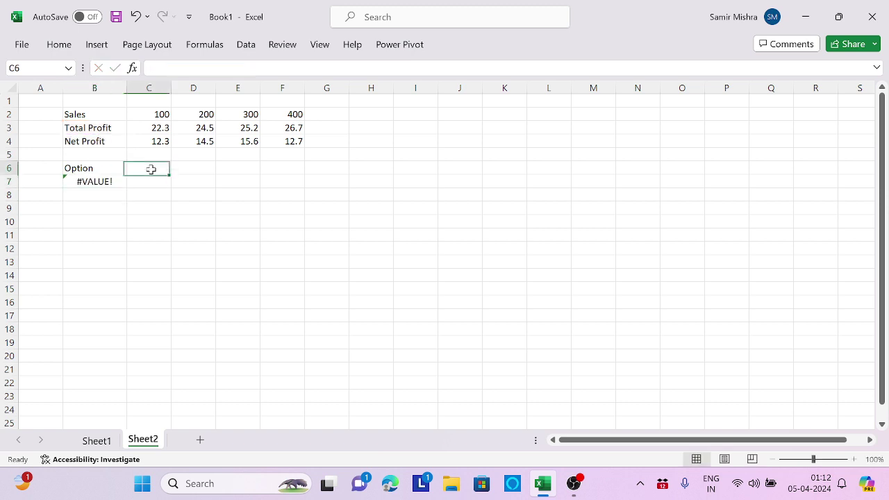
text(1)
key(Return)
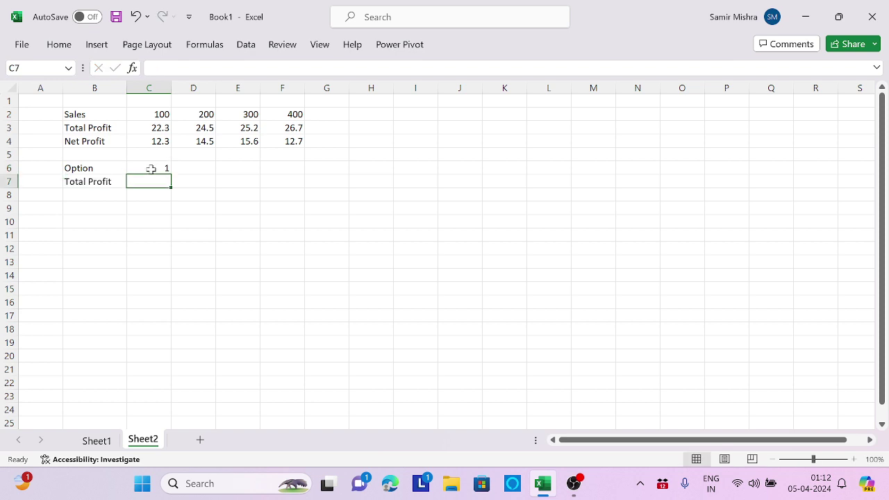
click(117, 180)
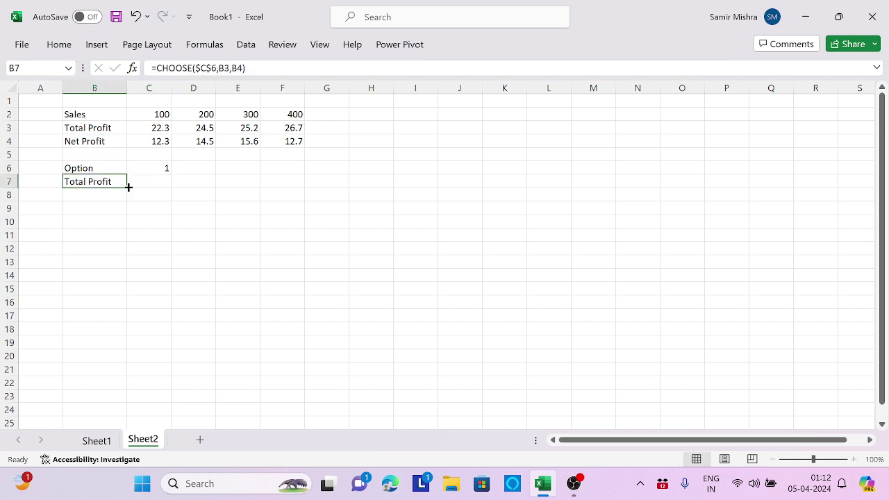
drag(129, 186, 303, 183)
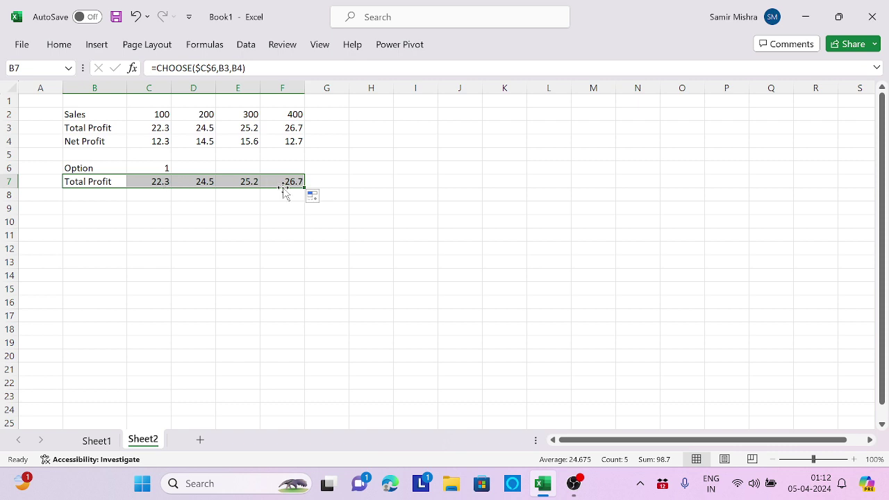
Switch the Option in C6 to 2 to test the CHOOSE formulas in row 7.
click(147, 166)
text(2)
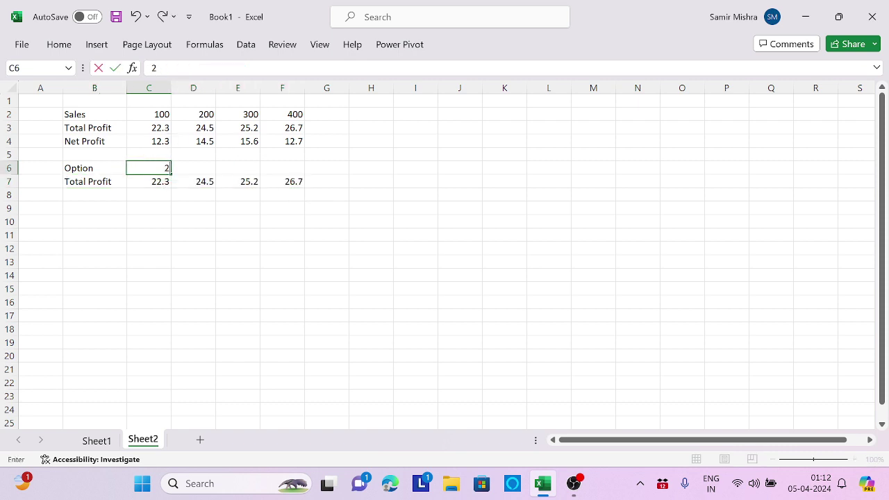
key(Return)
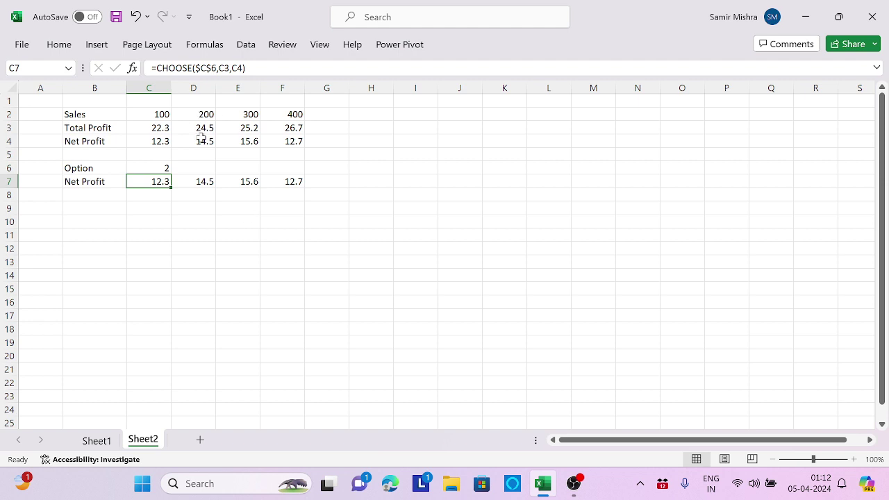
Insert a default column chart of the Sales row B2:F2 and move it beside the data, clear of the table.
drag(93, 116, 280, 116)
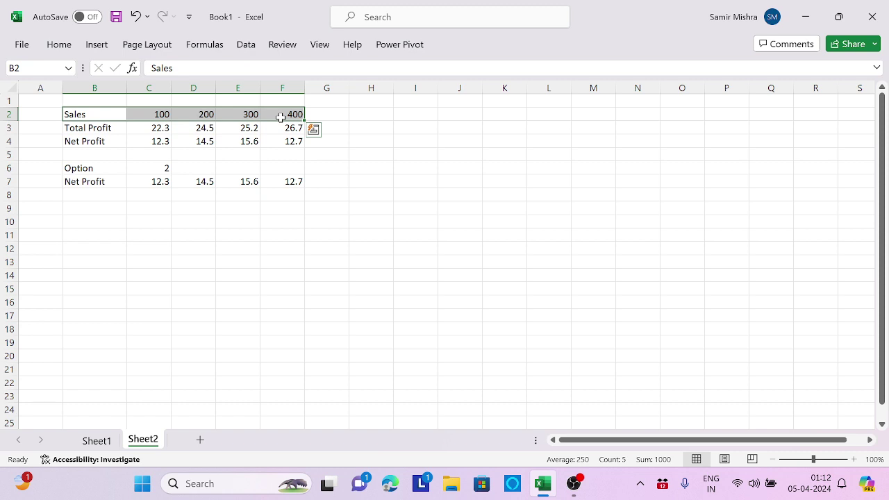
key(alt)
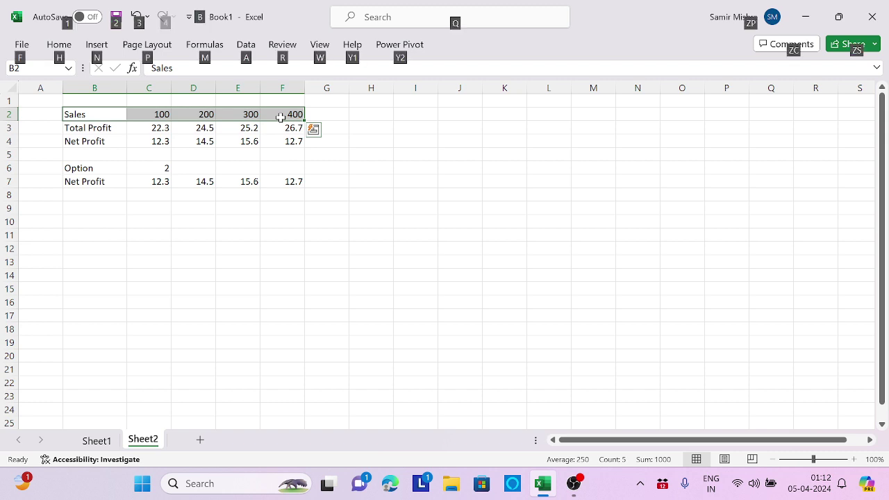
key(alt+F1)
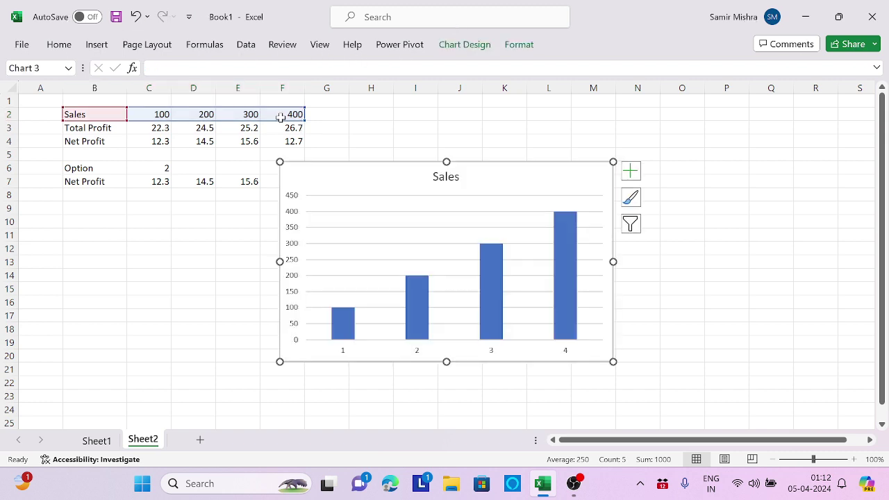
mouse_move(343, 178)
mouse_down()
mouse_move(399, 165)
mouse_move(405, 140)
mouse_up()
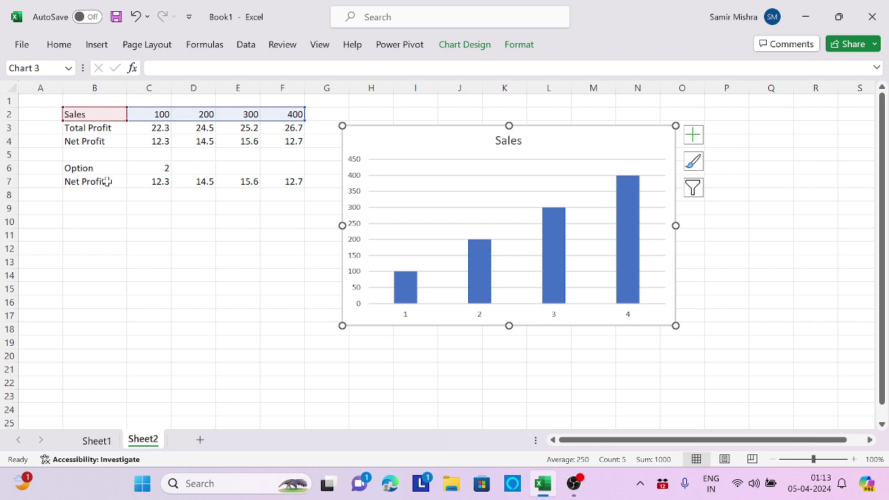
drag(109, 182, 275, 184)
right_click(275, 185)
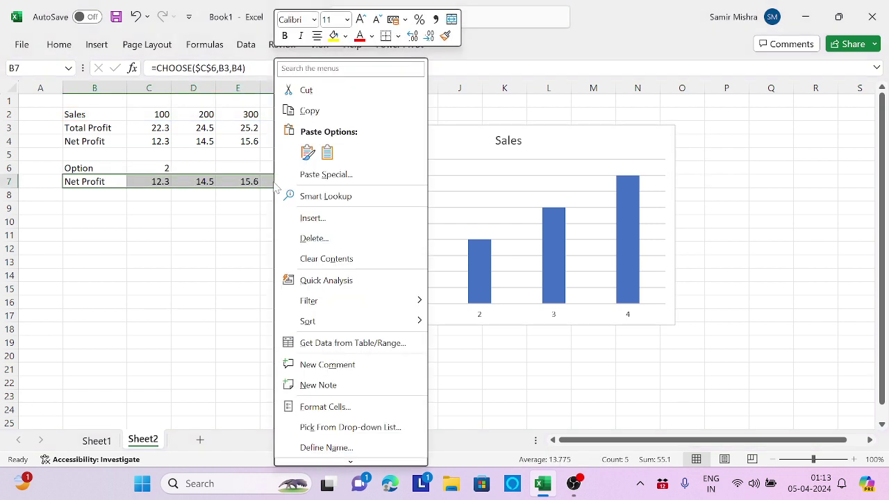
key(Escape)
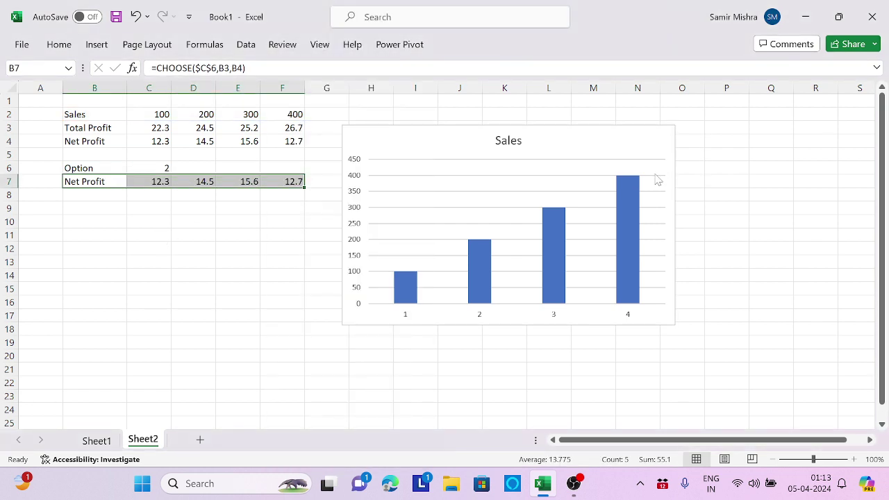
Add a legend to the Sales column chart.
click(659, 143)
click(692, 135)
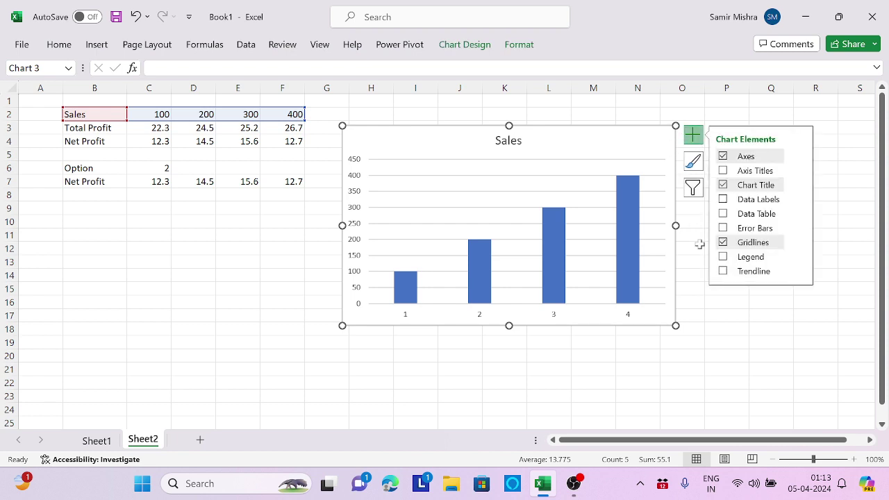
click(723, 257)
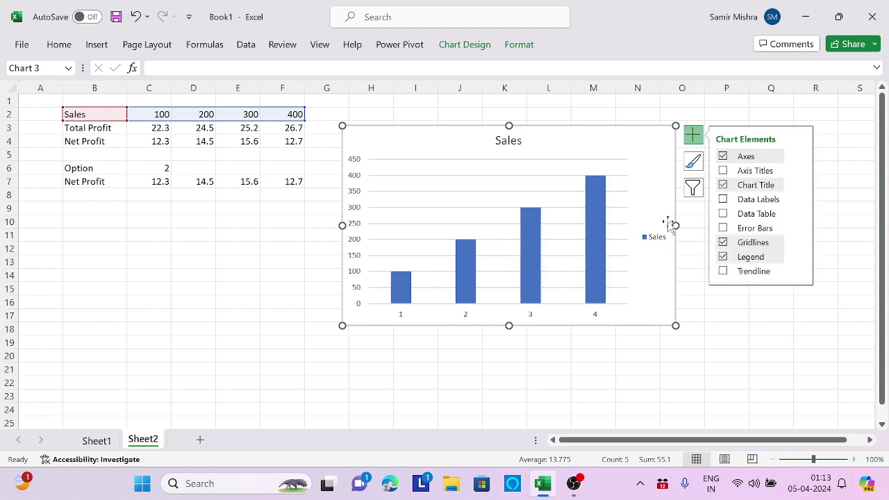
Copy the CHOOSE row B7:F7 into the Sales chart as a second series and shift the chart farther from the data.
click(102, 181)
drag(102, 182, 271, 181)
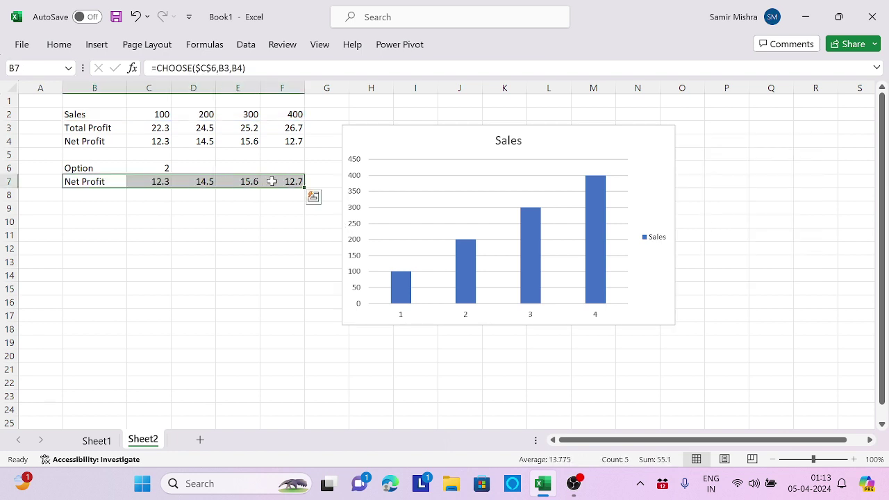
key(ctrl+c)
click(412, 146)
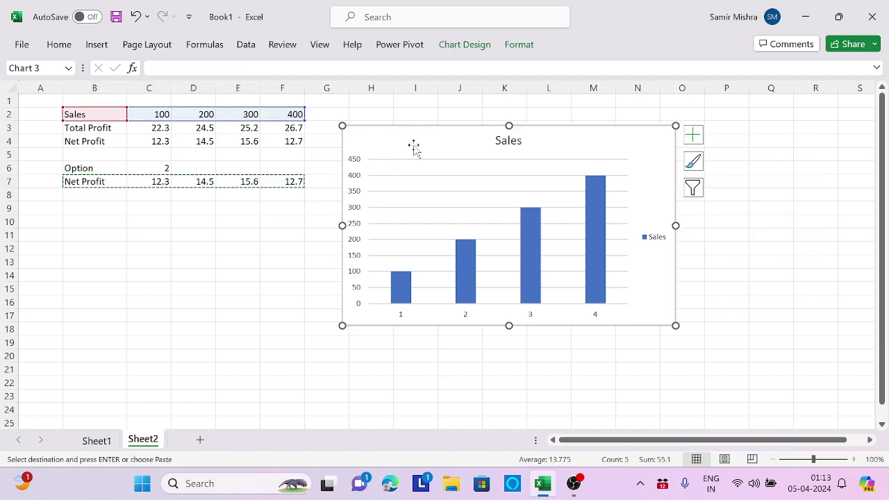
key(ctrl+v)
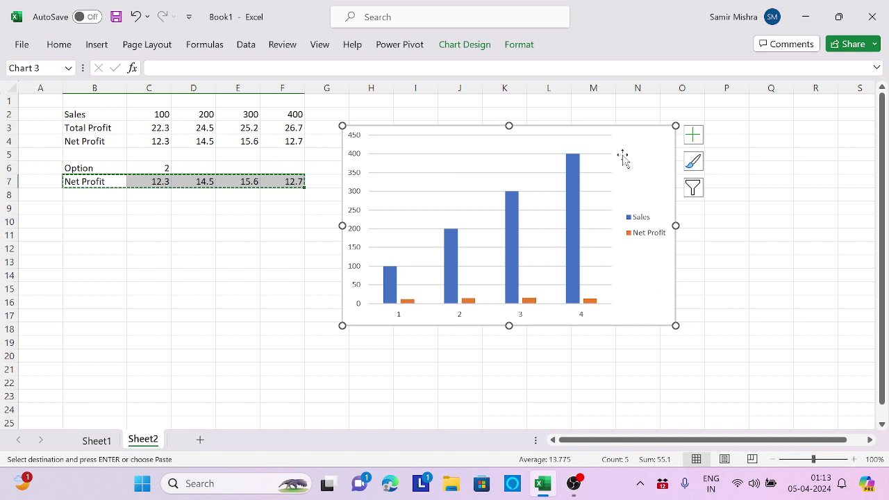
drag(624, 142, 709, 131)
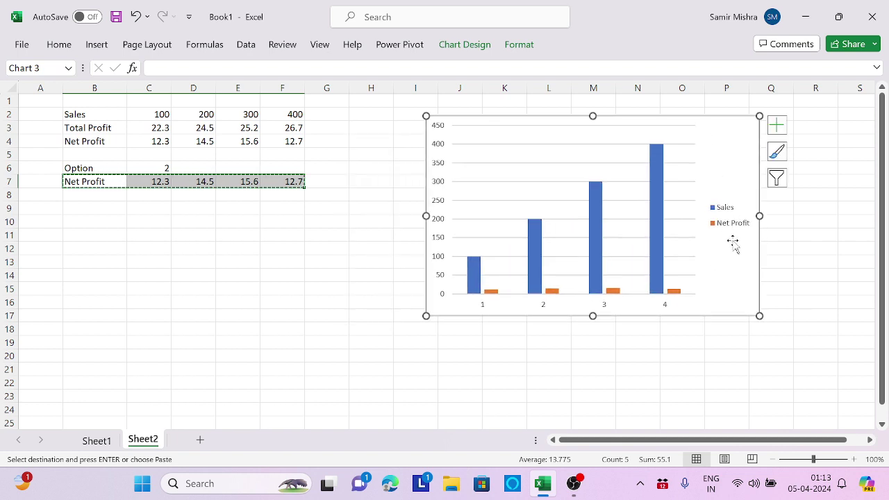
Clear the copy selection and set the Option in C6 to 1 to switch the chart's second series.
click(157, 170)
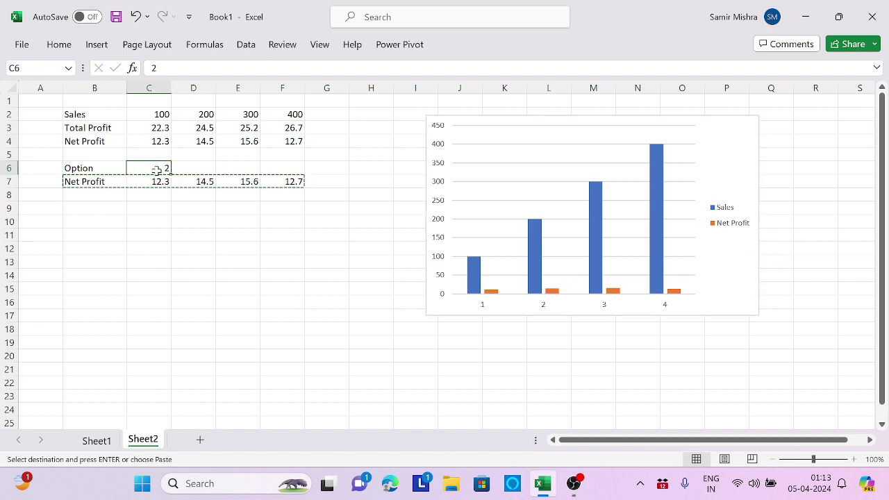
key(Escape)
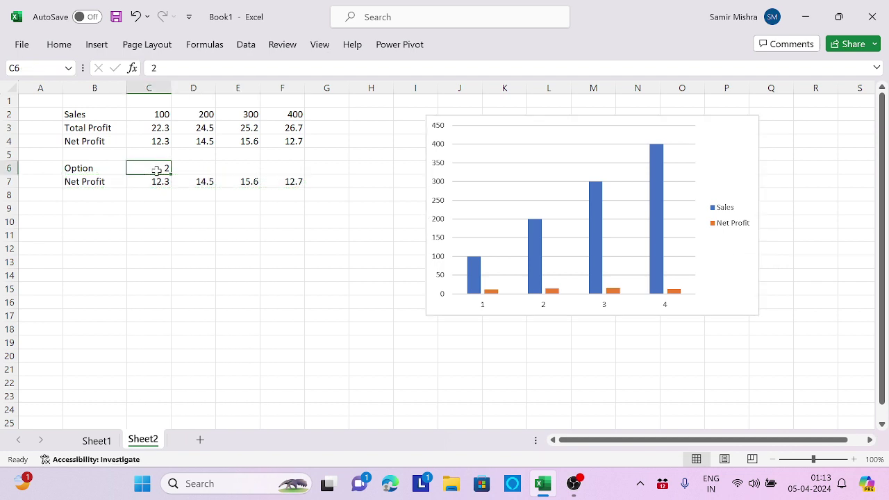
text(1)
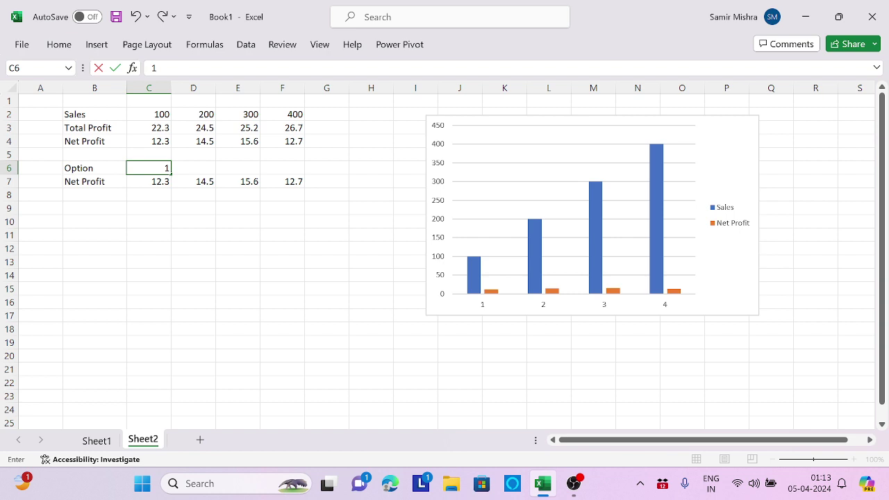
key(Return)
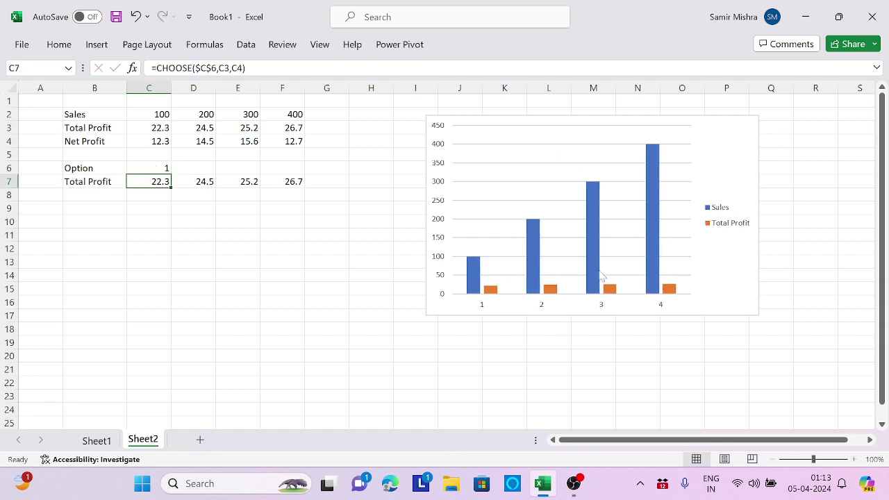
mouse_move(601, 276)
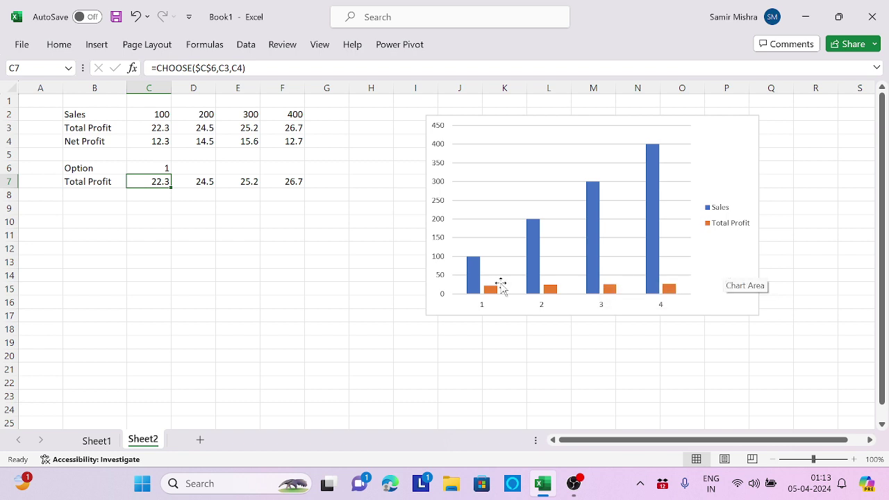
click(91, 443)
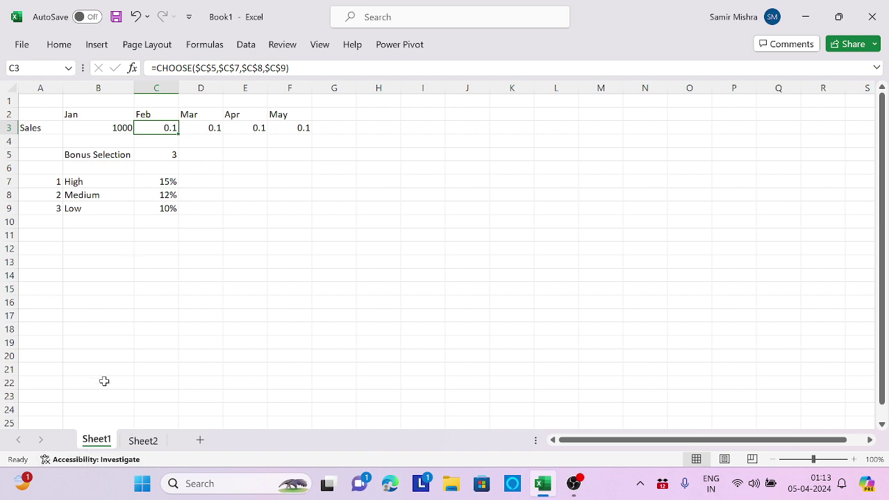
click(149, 441)
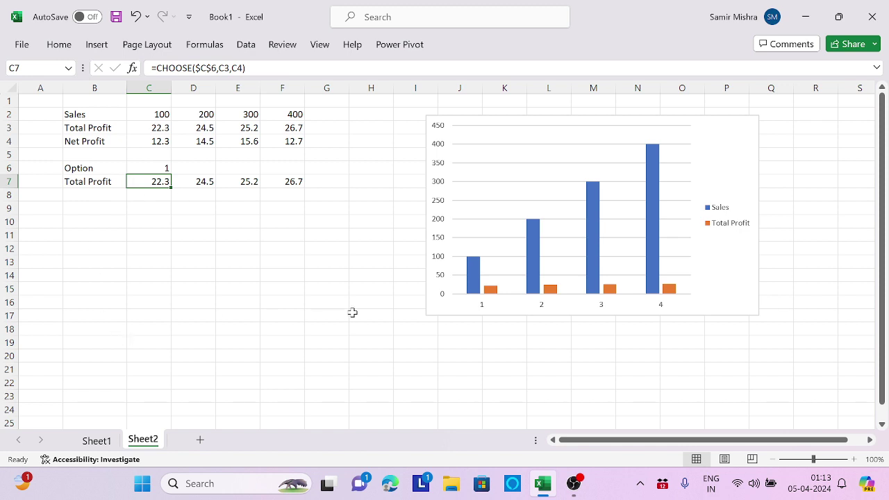
mouse_move(579, 490)
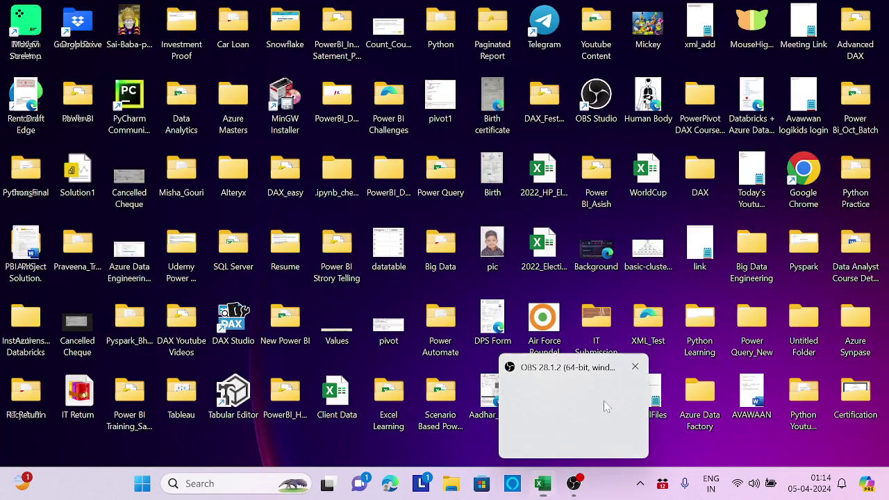
click(605, 407)
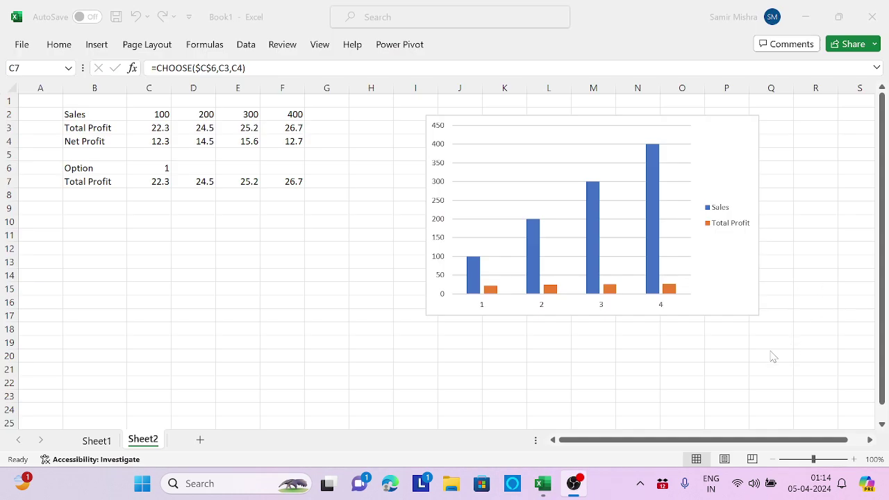